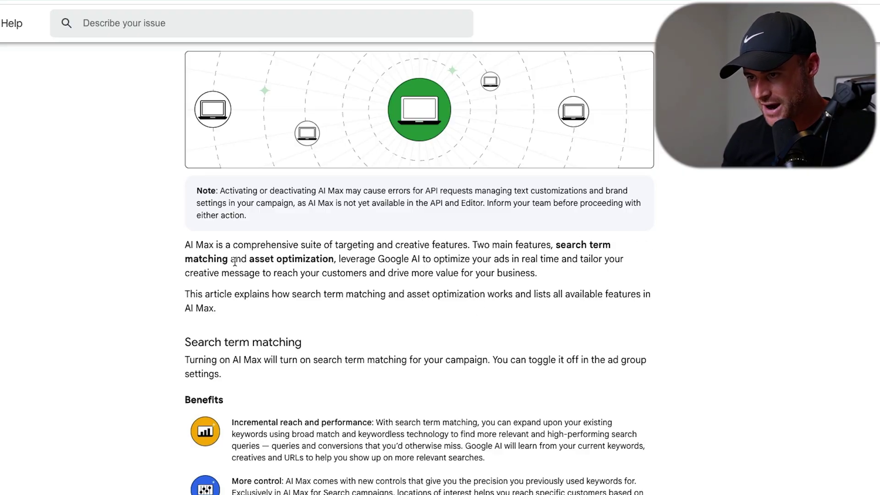
- Examine the two main AI Max features in the help article and the Final URL Expansion entry in its features table
drag(226, 259, 567, 242)
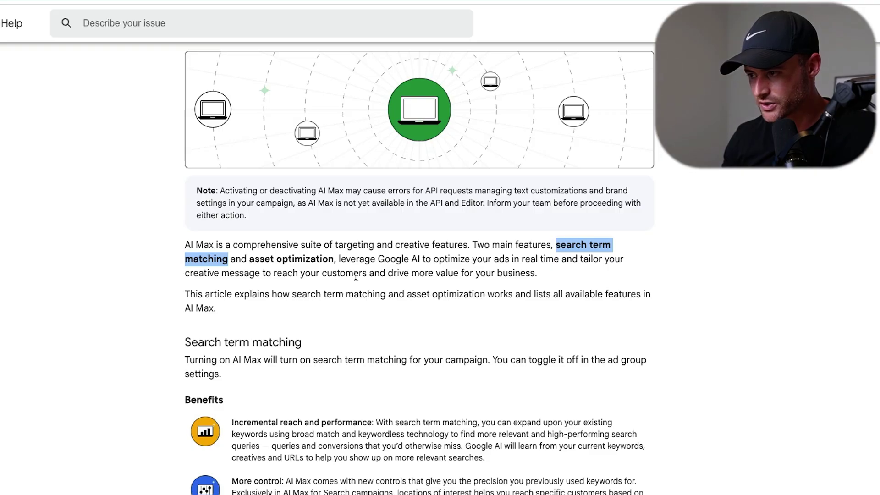
drag(247, 260, 316, 260)
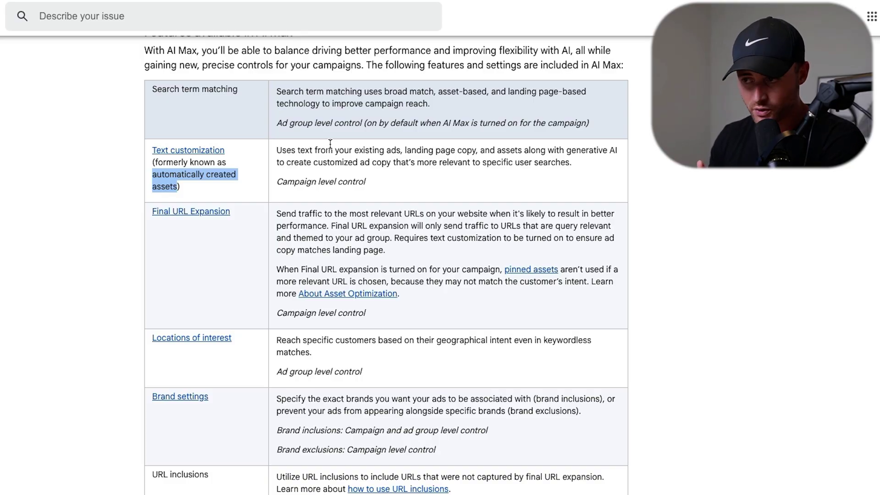
scroll(278, 91, down, 1)
scroll(291, 166, down, 1)
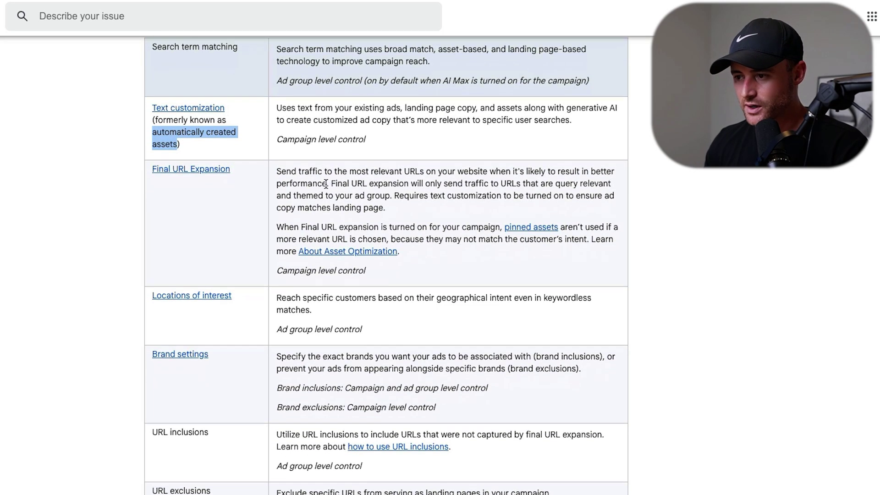
drag(290, 166, 389, 207)
click(407, 212)
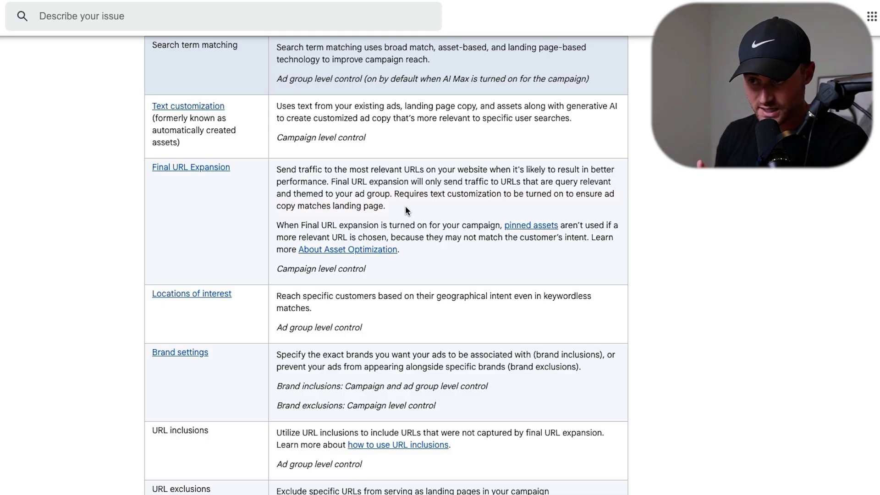
- Read the Brand settings entry in the AI Max features table, including the control levels for brand inclusions and exclusions
scroll(277, 253, down, 3)
scroll(275, 251, down, 2)
drag(303, 136, 278, 132)
click(389, 158)
click(275, 166)
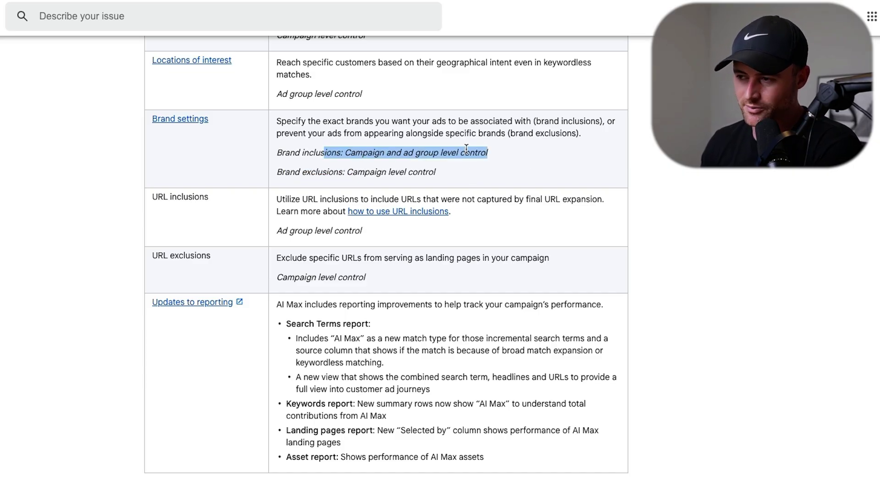
drag(453, 172, 301, 173)
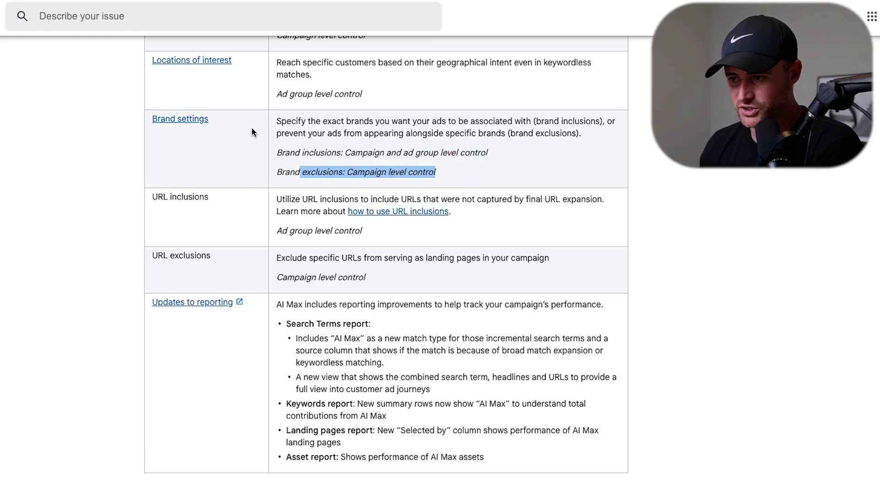
- Review the Updates to reporting entry and the section on upgrading existing campaign settings to AI Max
scroll(329, 155, down, 1)
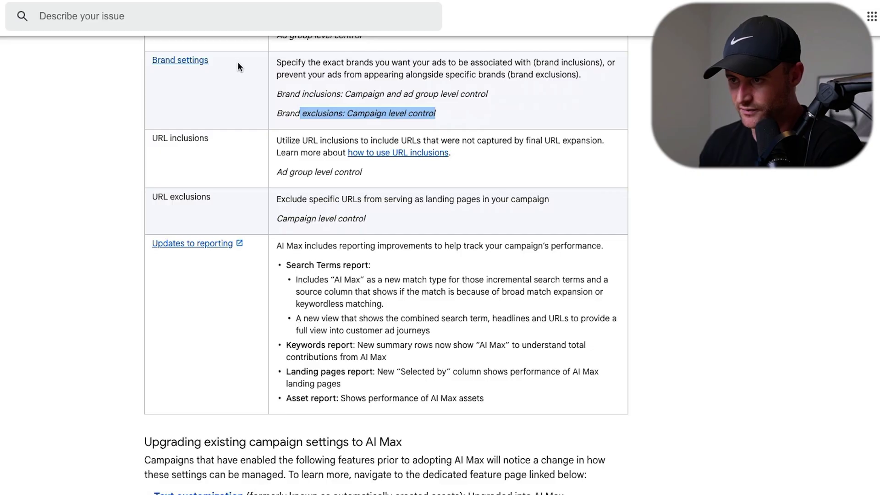
scroll(242, 67, down, 1)
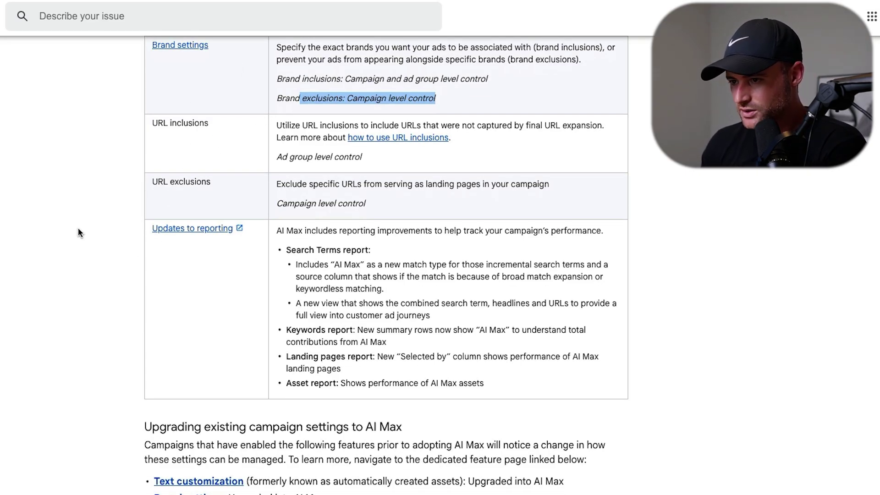
scroll(77, 227, down, 3)
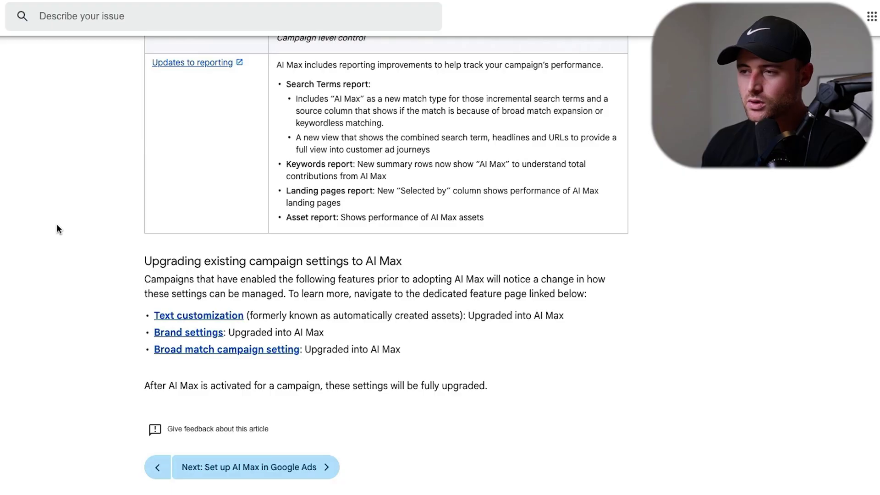
scroll(56, 224, up, 1)
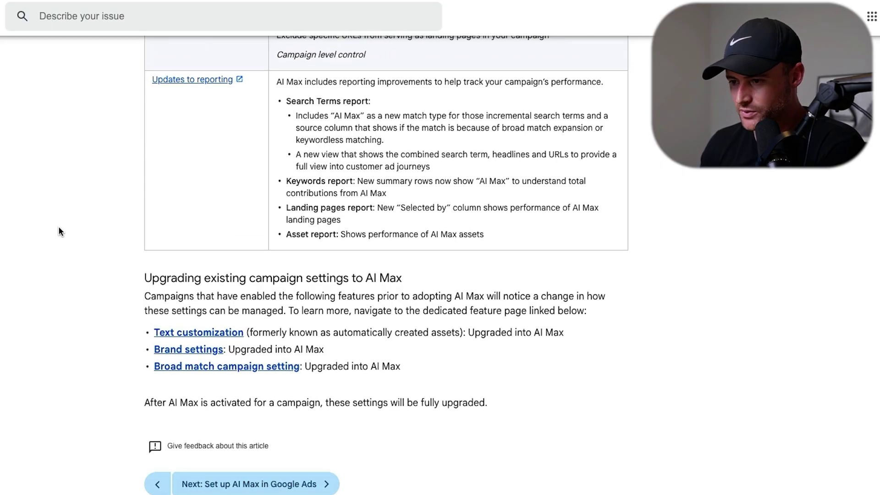
scroll(59, 226, up, 1)
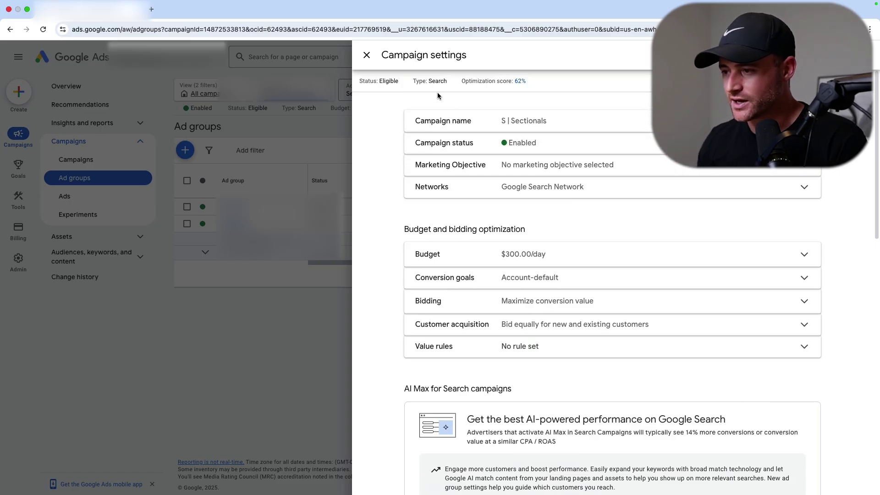
- Examine the AI Max for Search campaigns section in the campaign settings and its turn-off prompt, without turning AI Max off
scroll(422, 116, down, 5)
drag(471, 221, 547, 226)
scroll(550, 225, down, 3)
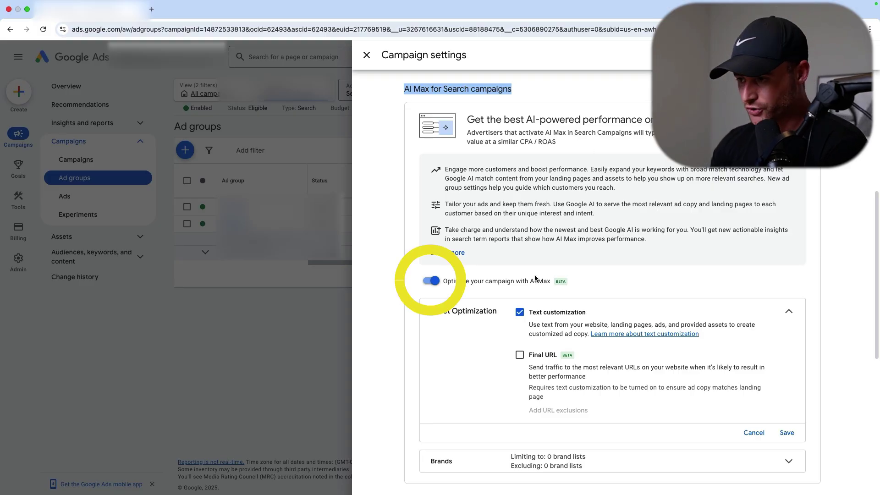
click(436, 283)
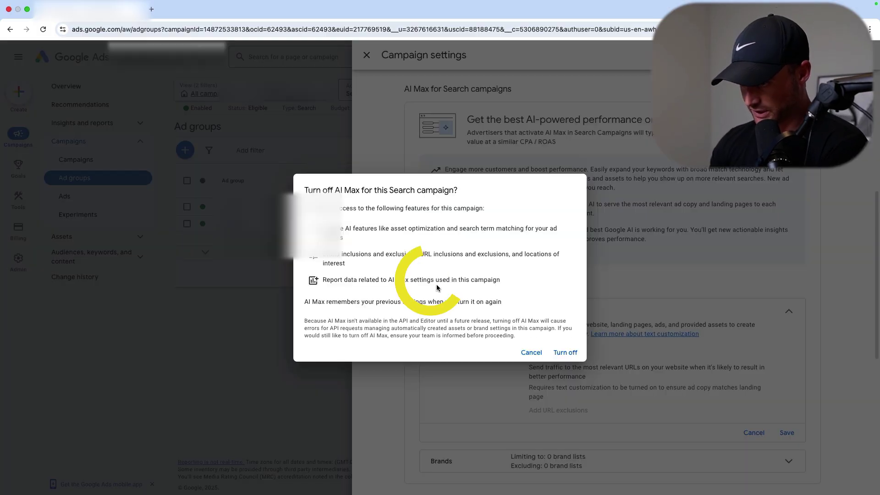
click(531, 354)
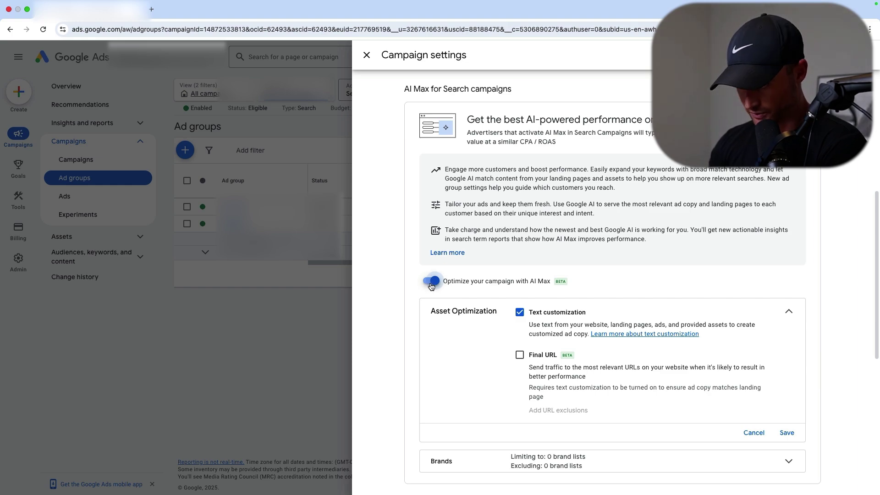
drag(450, 283, 551, 284)
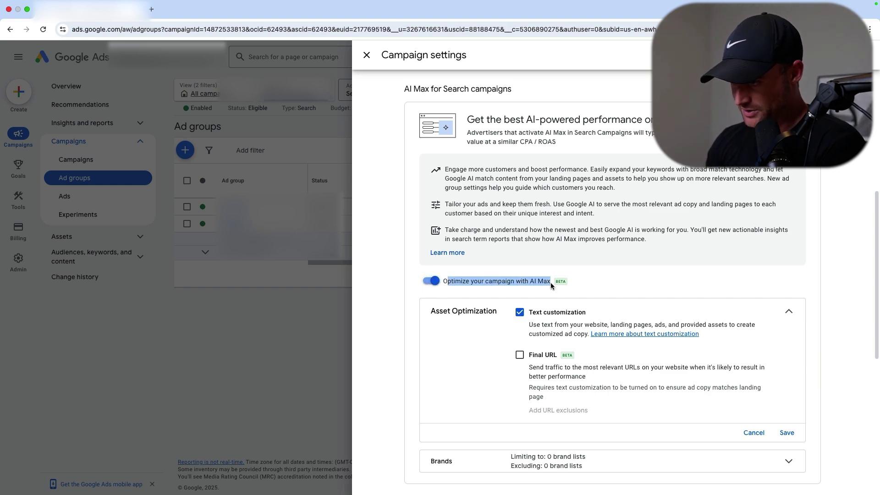
click(518, 284)
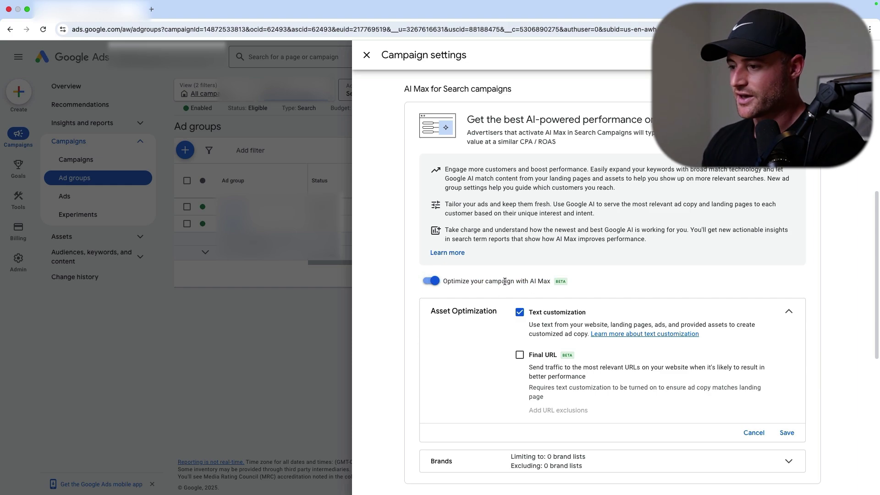
- Try enabling Final URL and clearing Text customization under Asset Optimization in the AI Max settings
scroll(505, 281, down, 3)
click(521, 273)
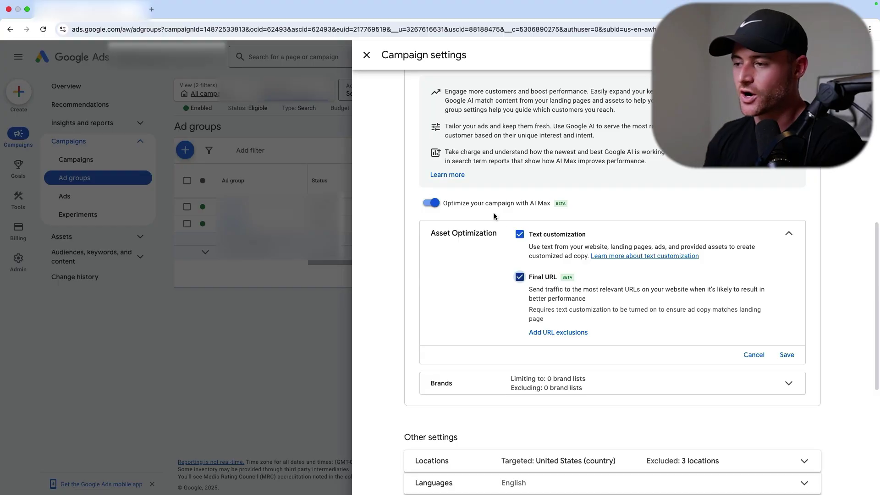
click(520, 235)
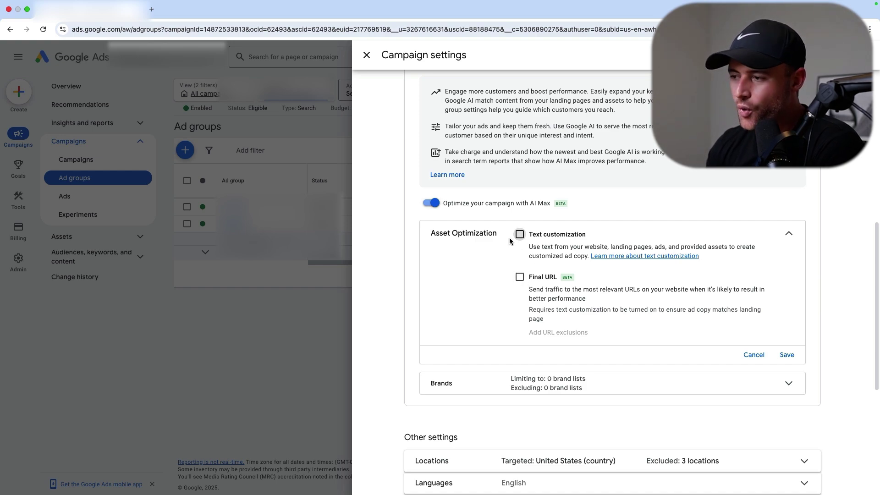
drag(438, 203, 538, 208)
scroll(553, 202, up, 1)
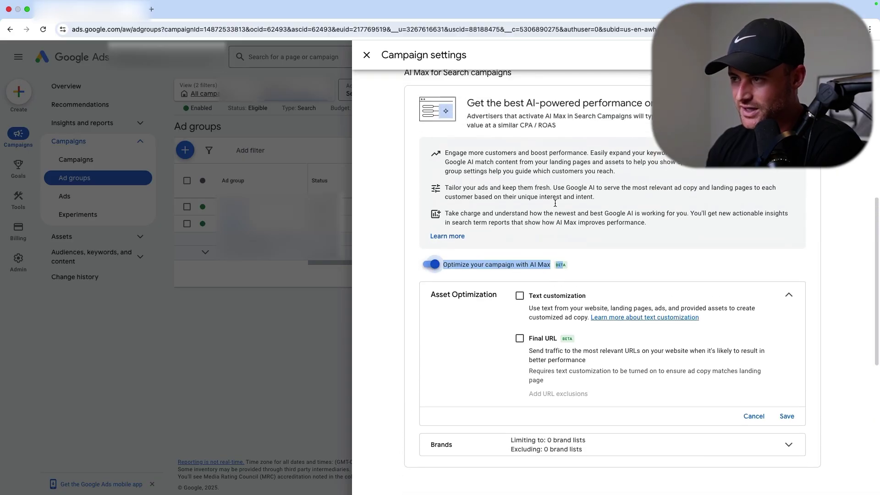
scroll(543, 207, down, 1)
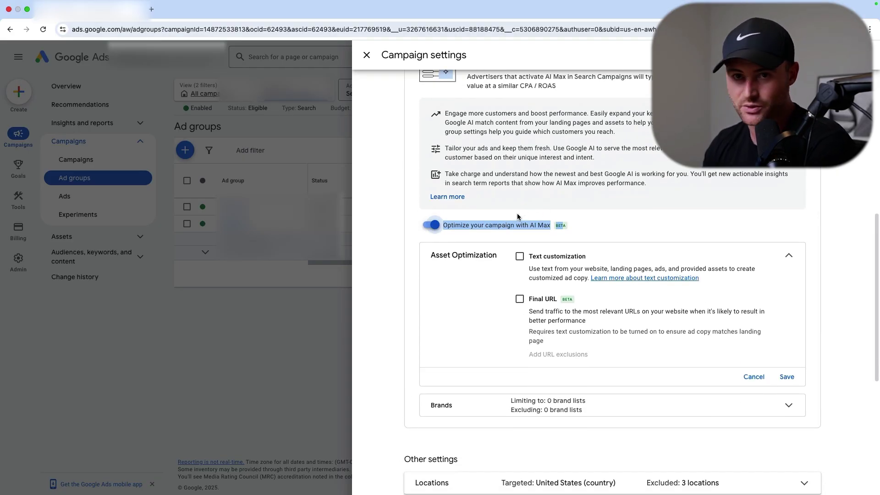
click(487, 231)
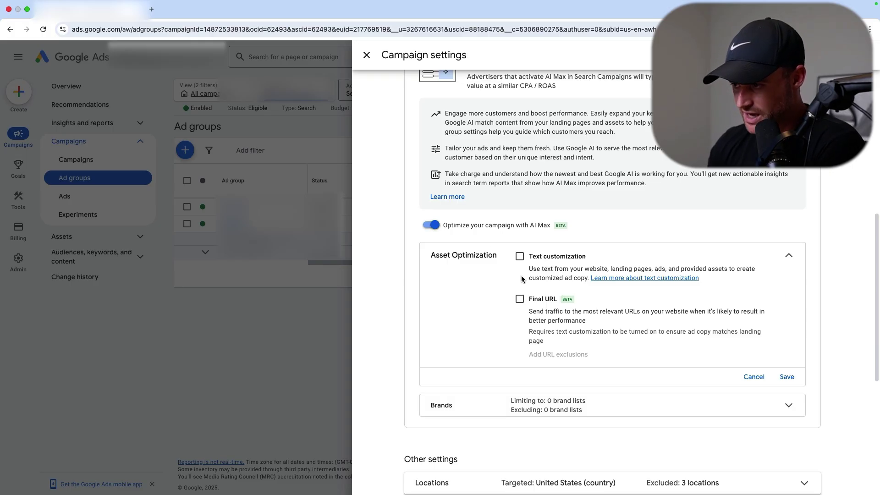
- Enable Final URL under Asset Optimization and view the URL exclusions form without adding any URLs
click(519, 300)
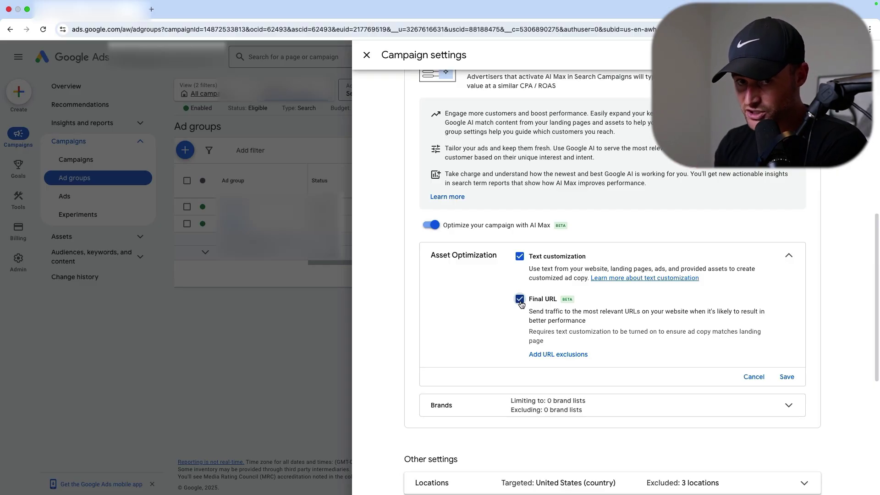
click(562, 357)
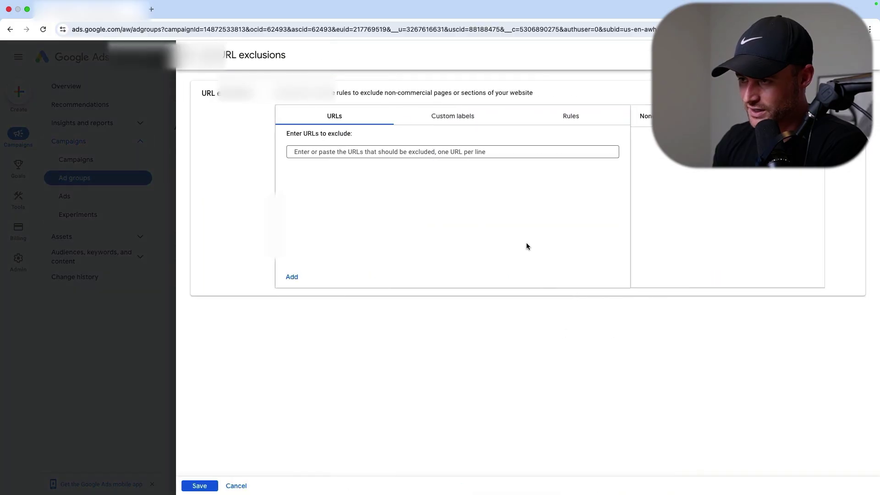
click(317, 151)
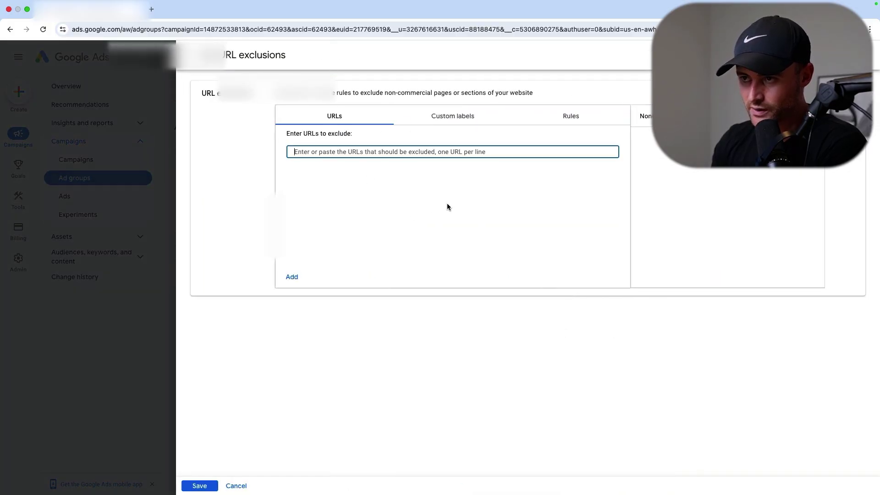
click(189, 56)
- Discard the Asset Optimization edits, including Final URL, and close the campaign settings
click(520, 299)
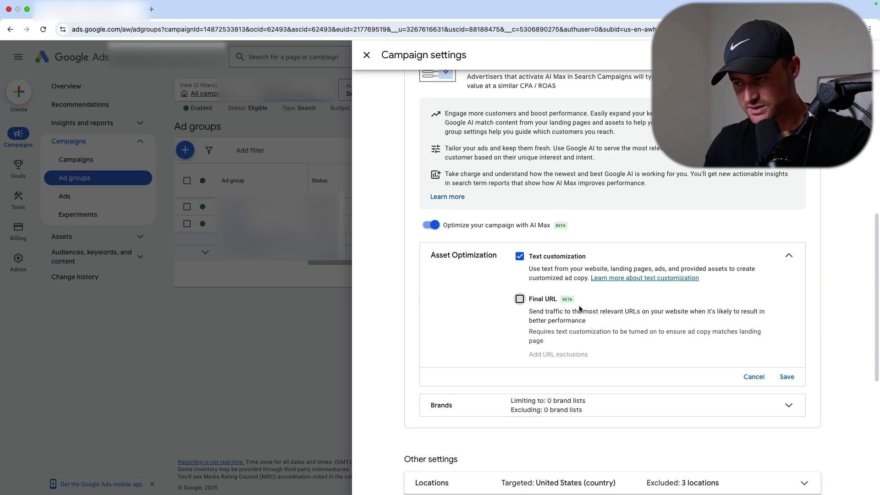
scroll(532, 244, up, 1)
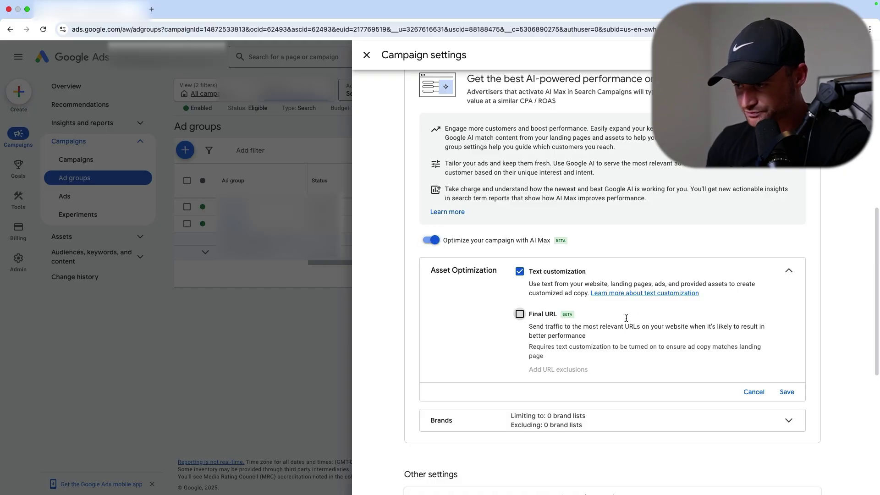
click(754, 392)
click(367, 55)
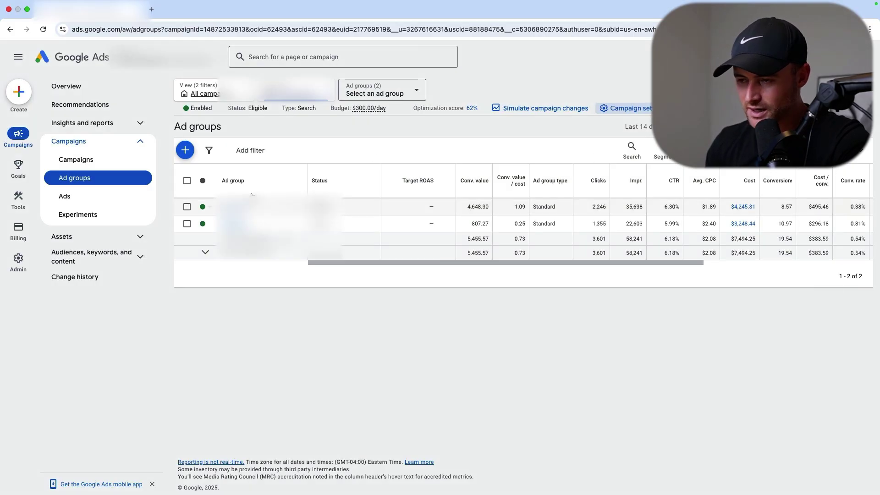
- Check the conversion columns of the ad groups and open the campaign's Search terms report
scroll(338, 249, right, 5)
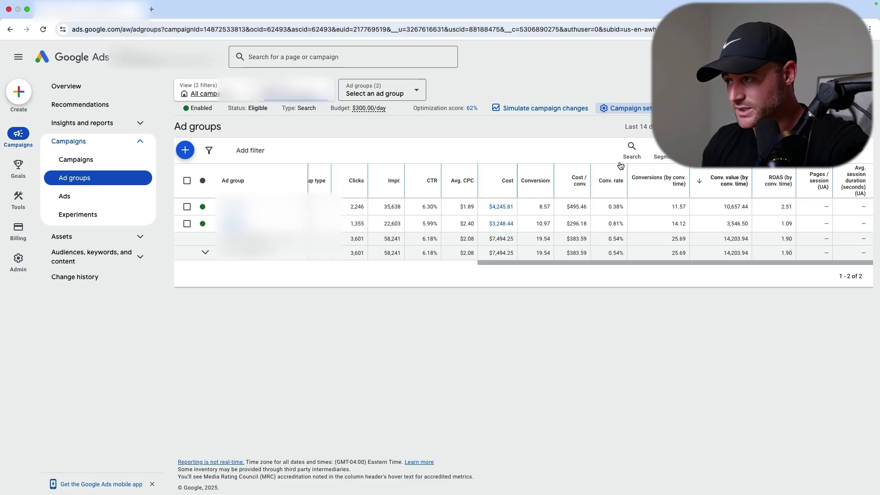
click(118, 129)
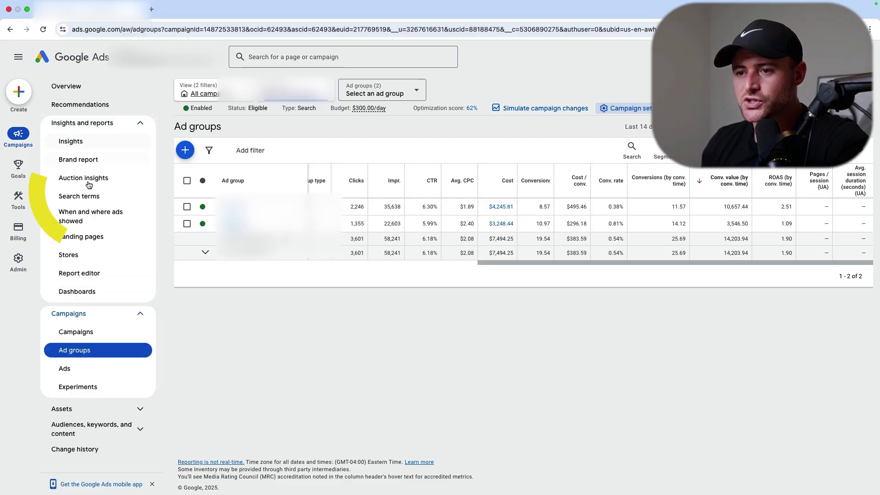
click(60, 199)
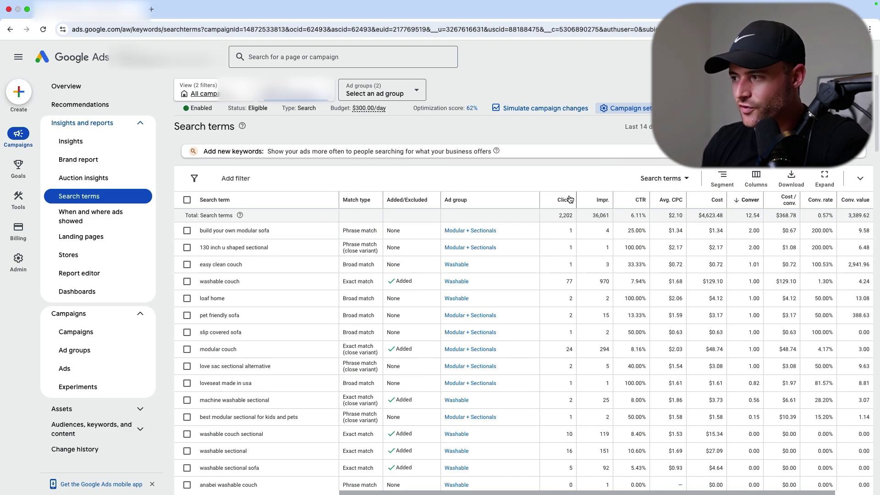
- Look over the listed search terms and switch the report to Search terms and landing pages from AI Max
drag(242, 265, 223, 265)
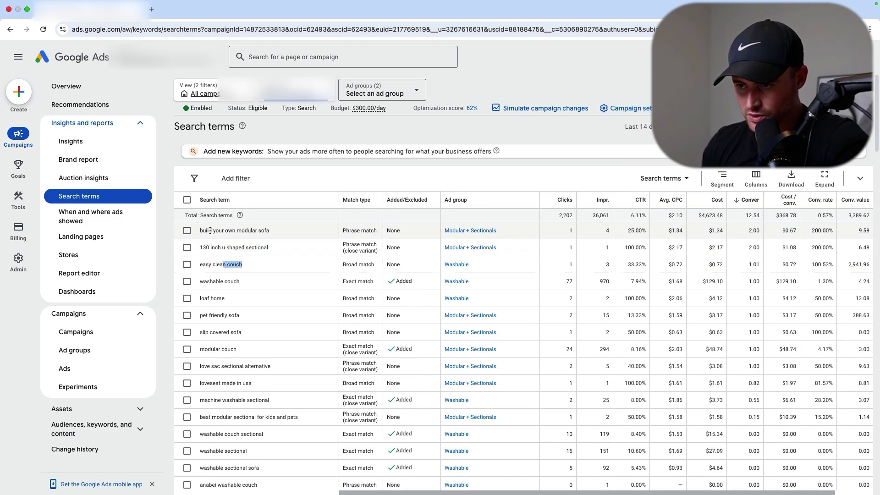
drag(200, 332, 281, 334)
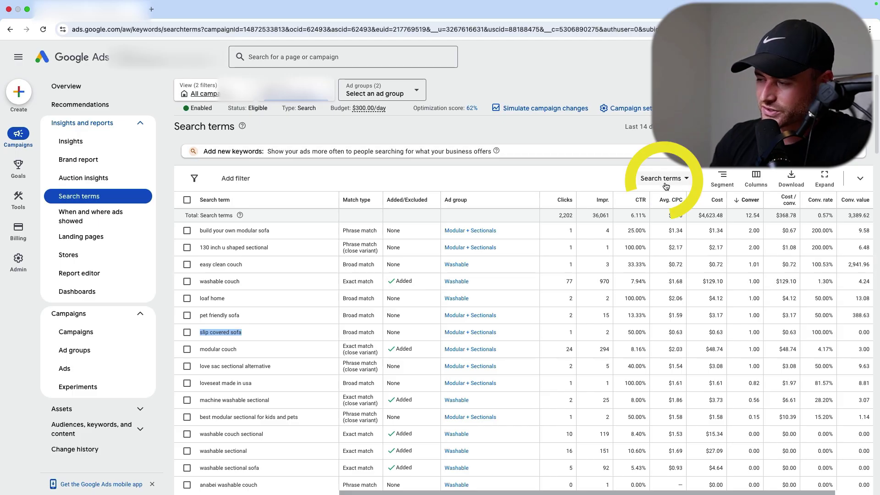
click(683, 183)
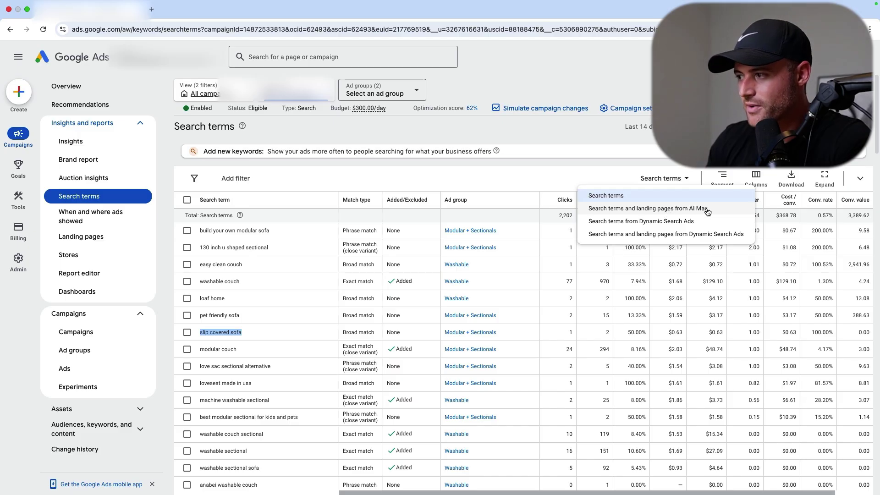
click(693, 212)
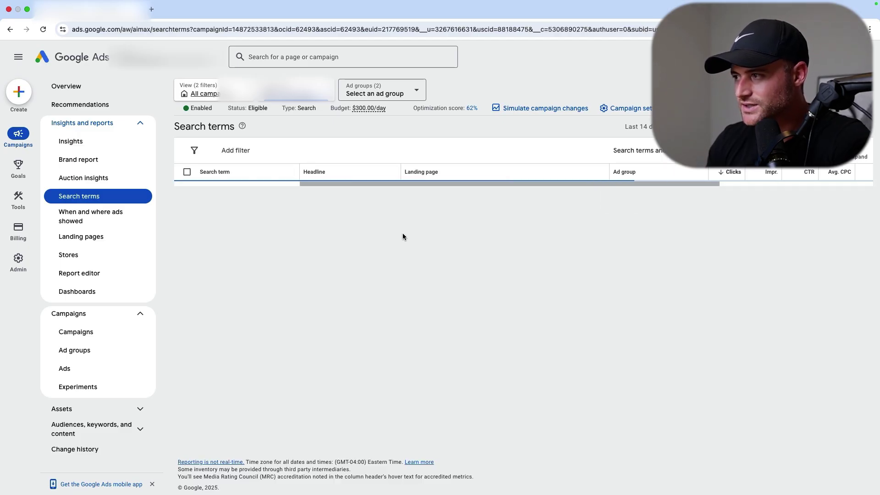
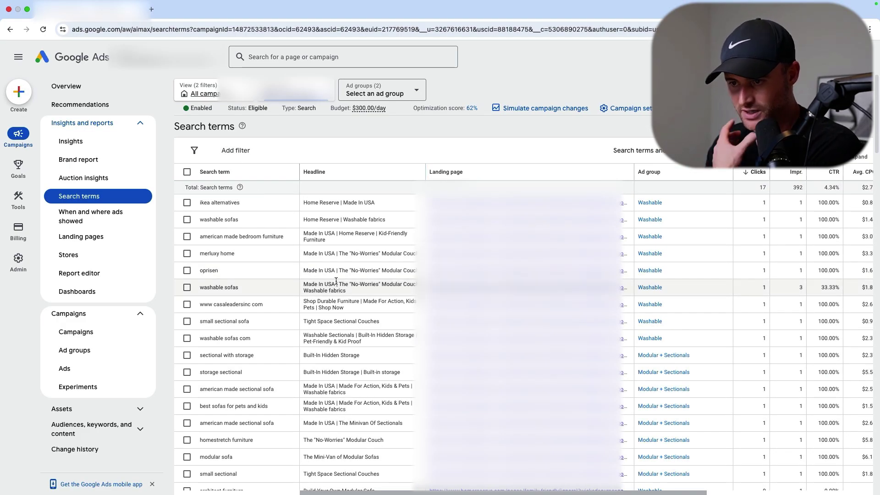
- Examine the AI Max search terms alongside their headlines, landing pages and ad groups for irrelevant or competitor queries
scroll(284, 276, down, 10)
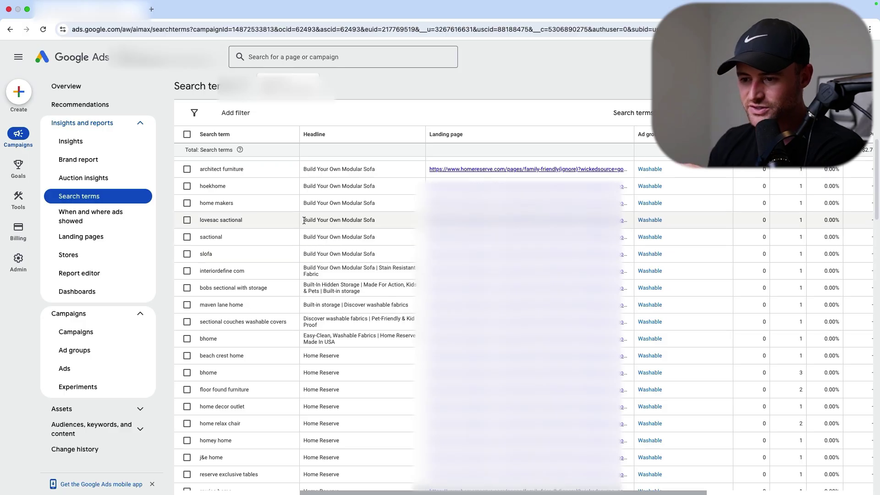
scroll(243, 207, up, 1)
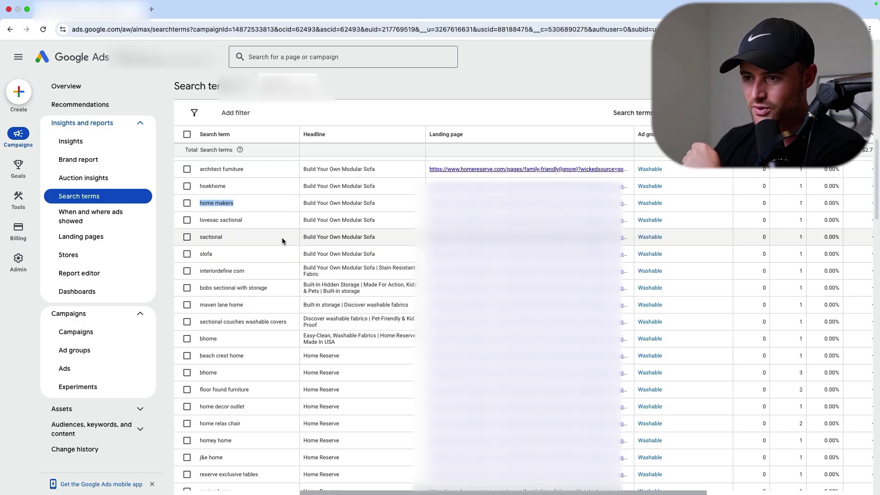
scroll(275, 247, down, 2)
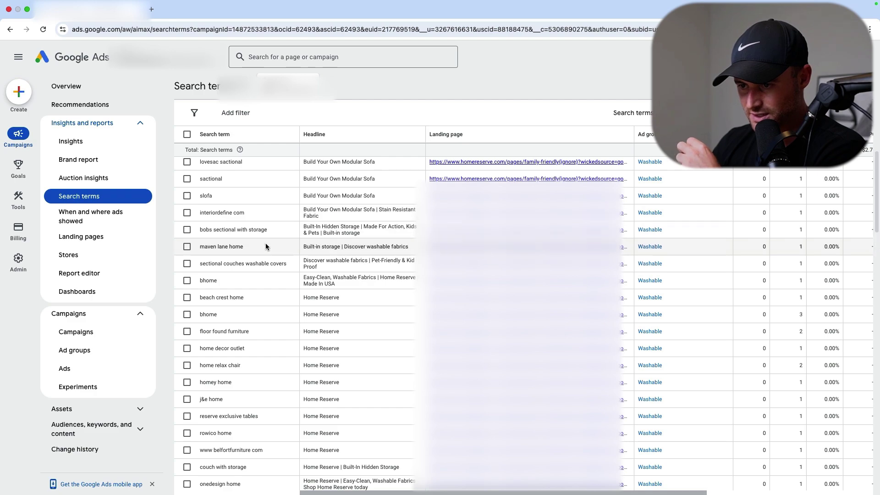
scroll(270, 248, down, 5)
scroll(263, 249, down, 5)
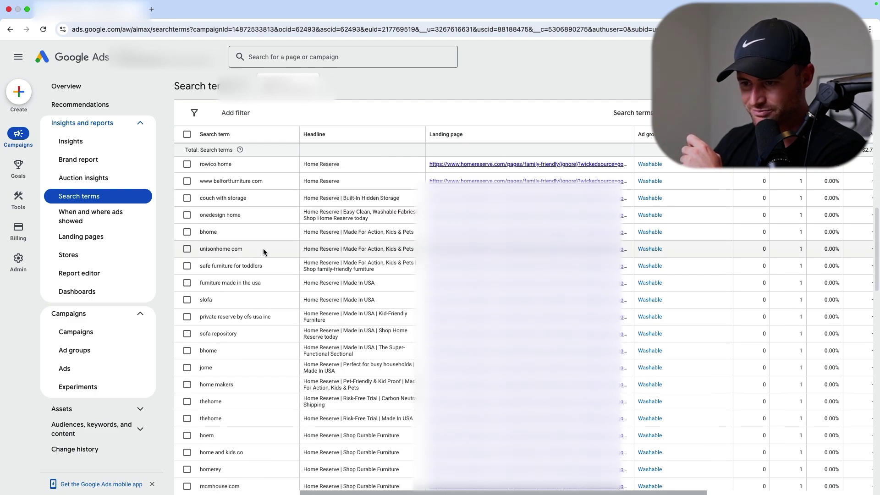
scroll(262, 251, down, 3)
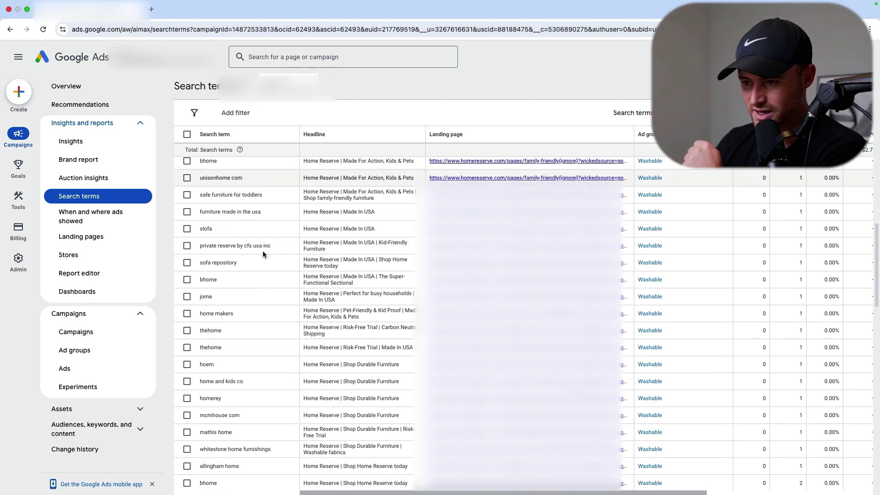
scroll(258, 282, up, 15)
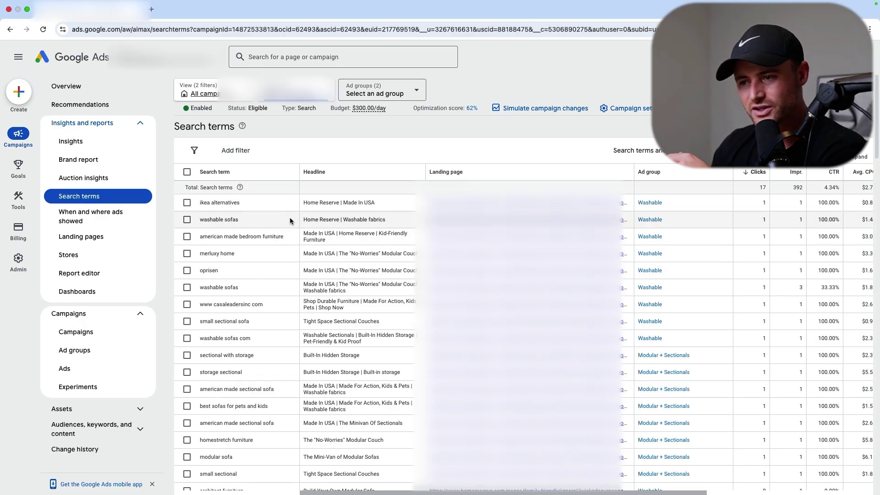
- Set the report's date range to the last 14 days and filter it to search terms containing "england"
click(682, 153)
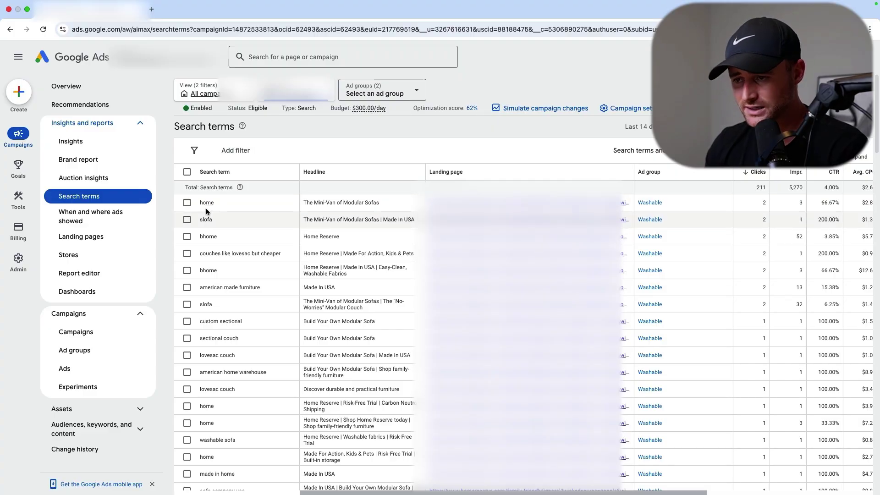
click(236, 151)
click(254, 176)
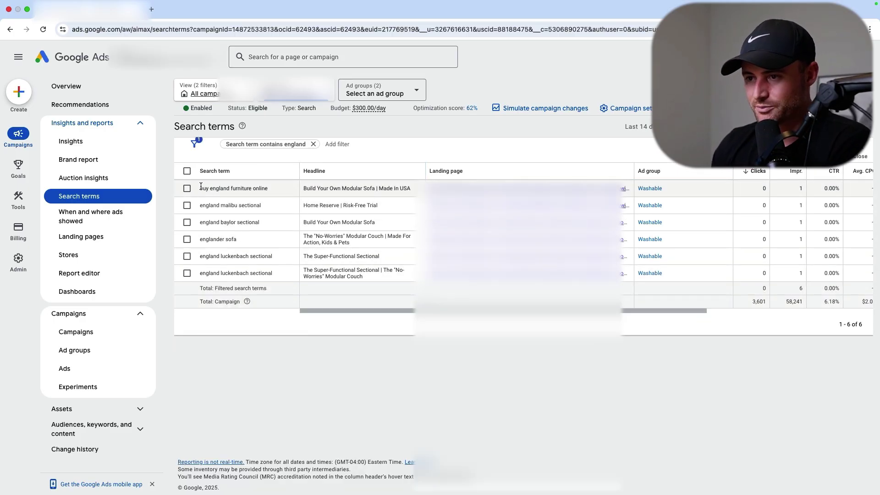
- Inspect the "buy england furniture online" row with its headline and ad group, and remove the "england" filter
drag(195, 191, 270, 190)
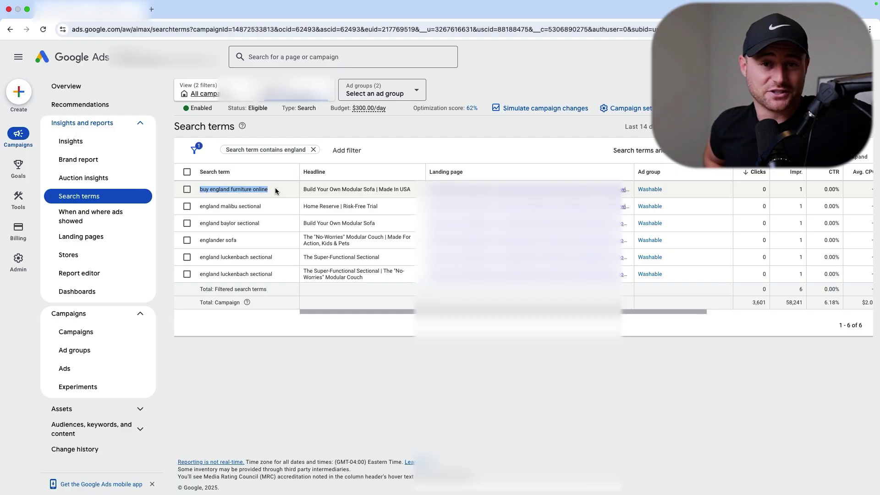
drag(275, 190, 707, 217)
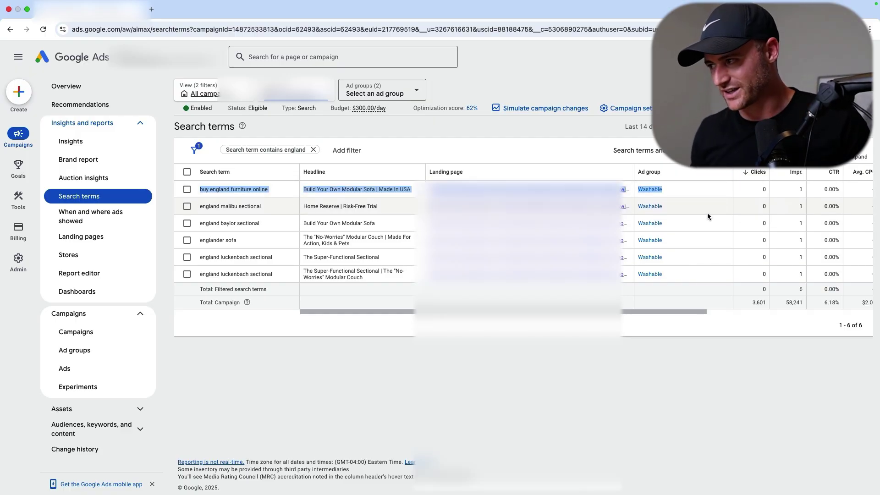
click(257, 222)
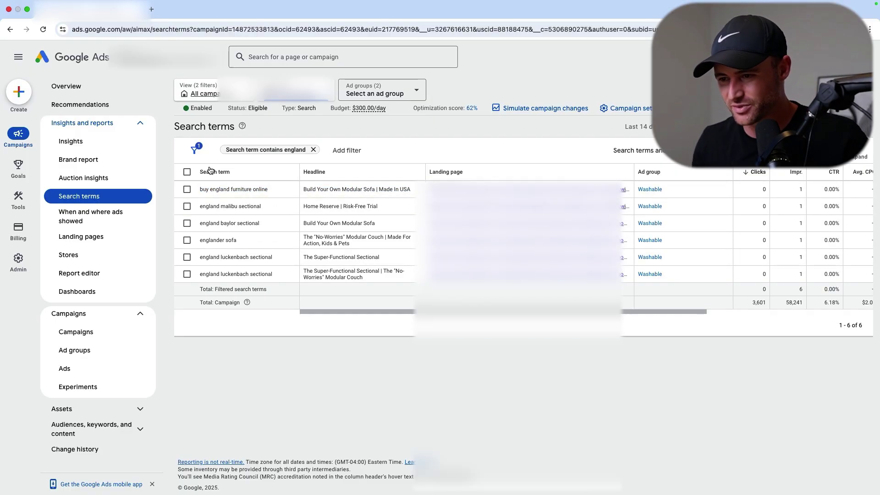
click(313, 150)
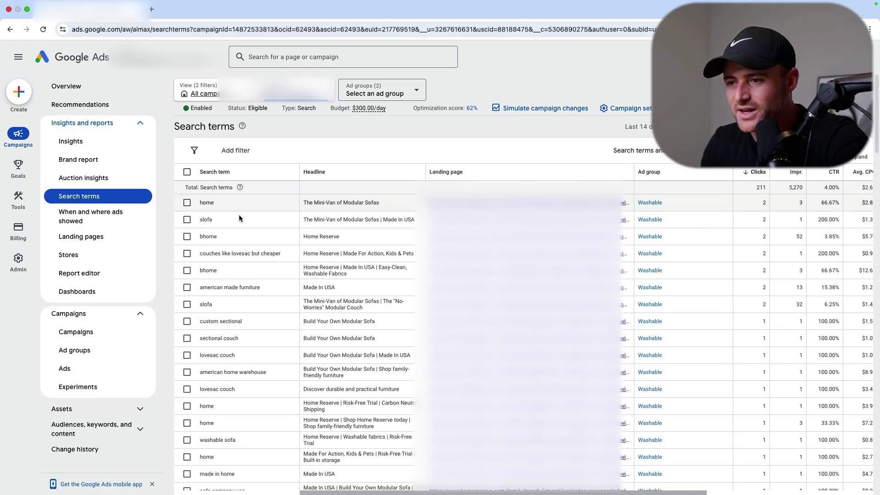
- Compare the unfiltered search terms with their headline combinations, including "bhome", "couches like lovesac but cheaper" and "made in home"
scroll(252, 266, down, 1)
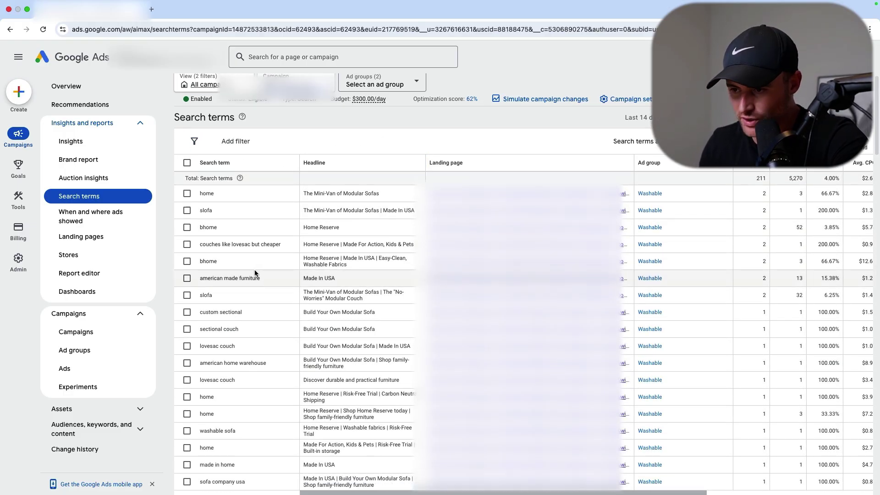
scroll(255, 271, down, 1)
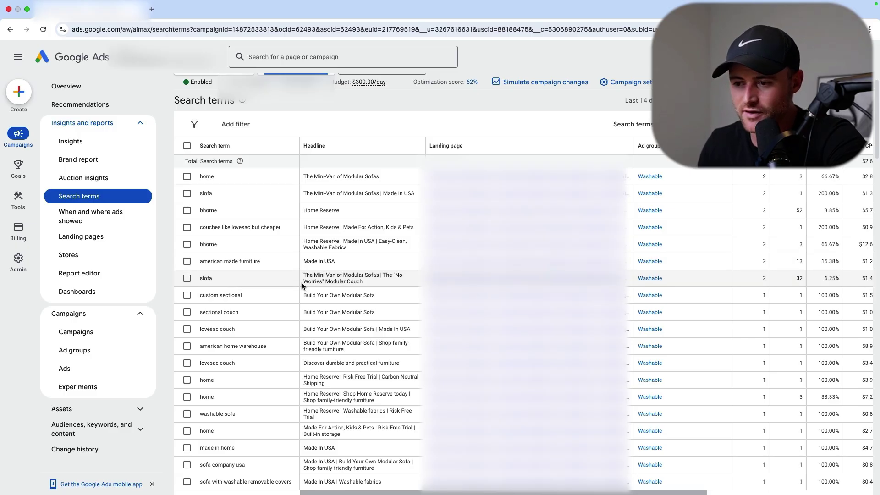
scroll(302, 283, down, 3)
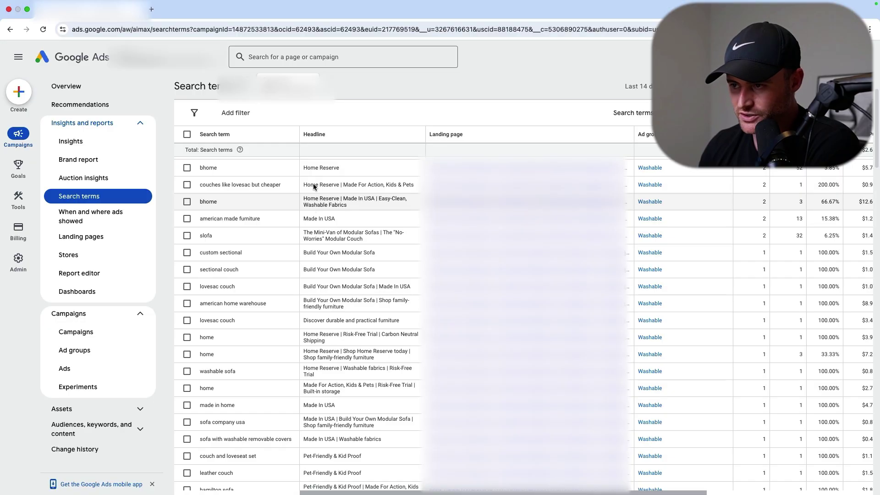
drag(312, 198, 368, 202)
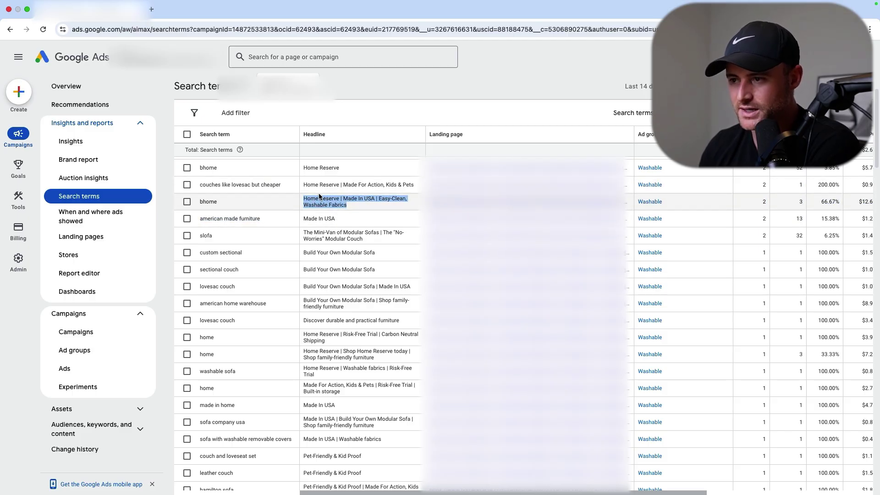
mouse_move(303, 184)
mouse_down()
mouse_move(417, 184)
mouse_move(307, 186)
mouse_up()
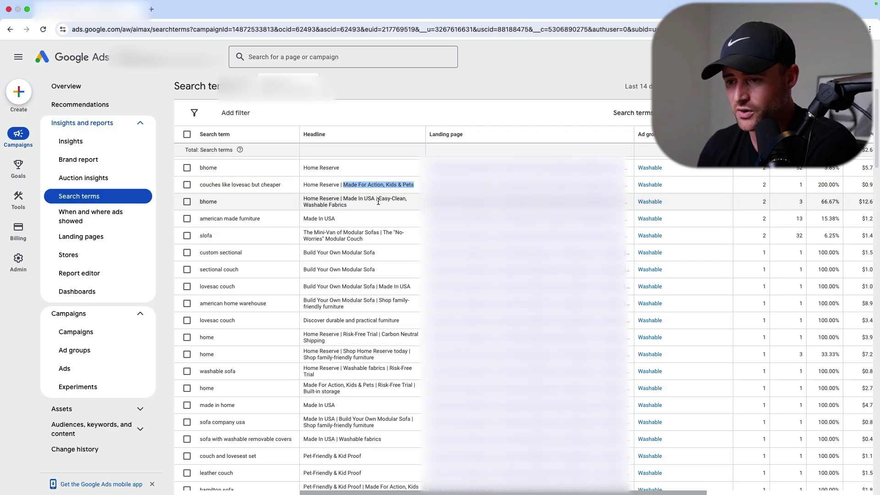
scroll(378, 201, down, 1)
scroll(379, 204, down, 1)
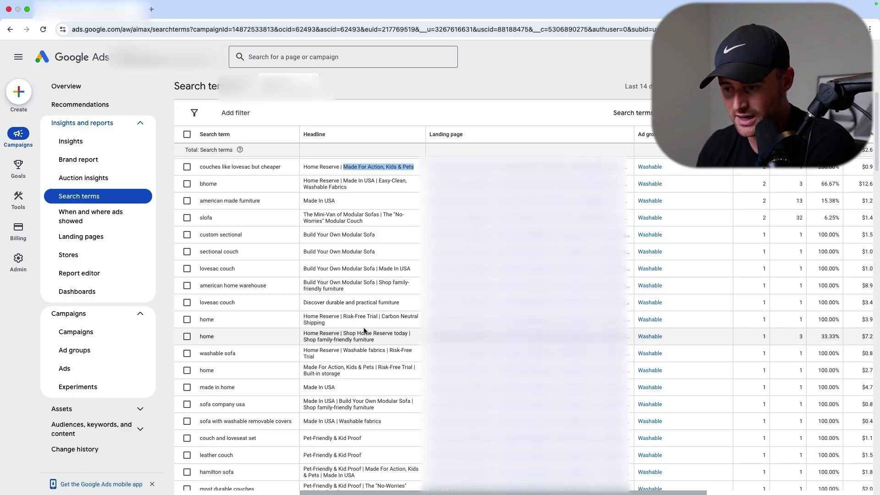
scroll(364, 329, down, 2)
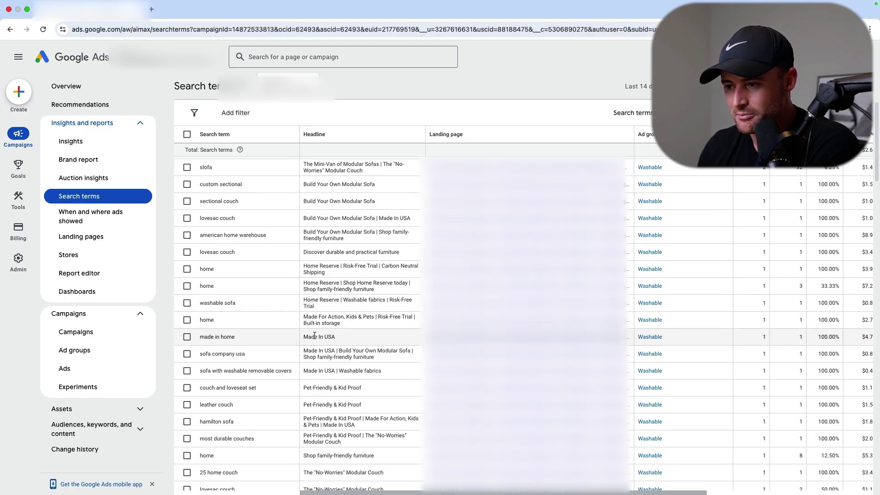
triple_click(353, 342)
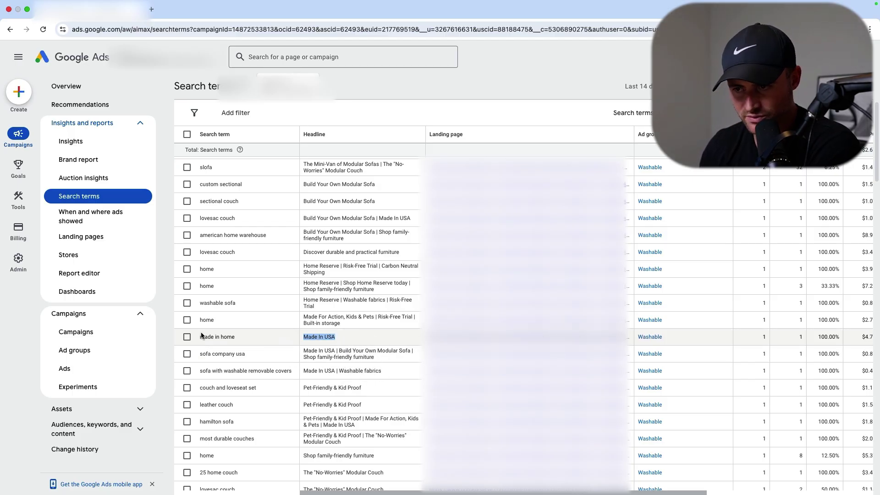
scroll(285, 334, down, 6)
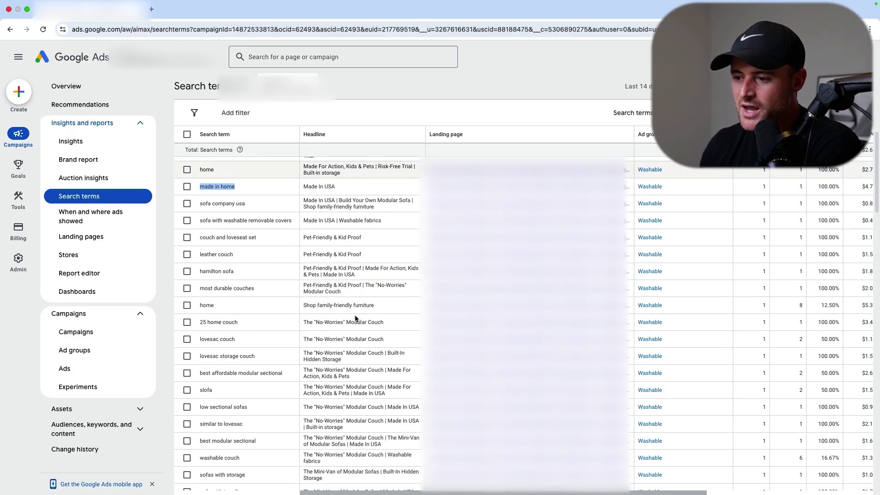
scroll(348, 312, up, 1)
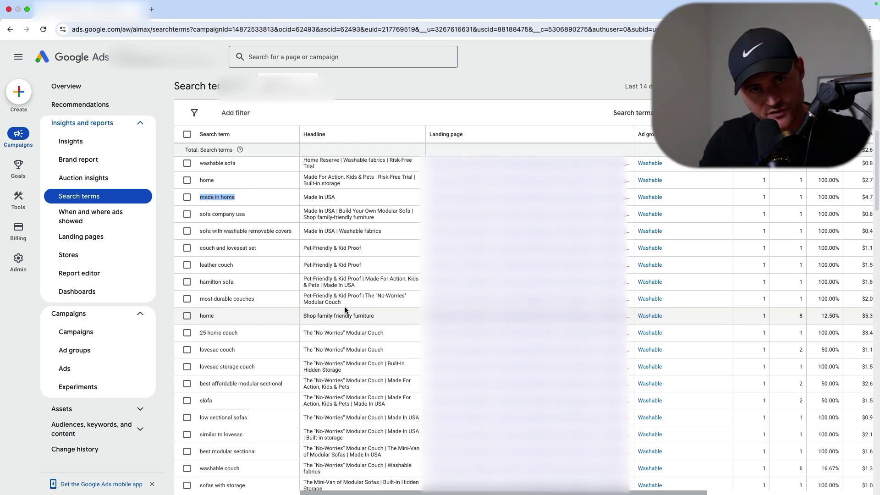